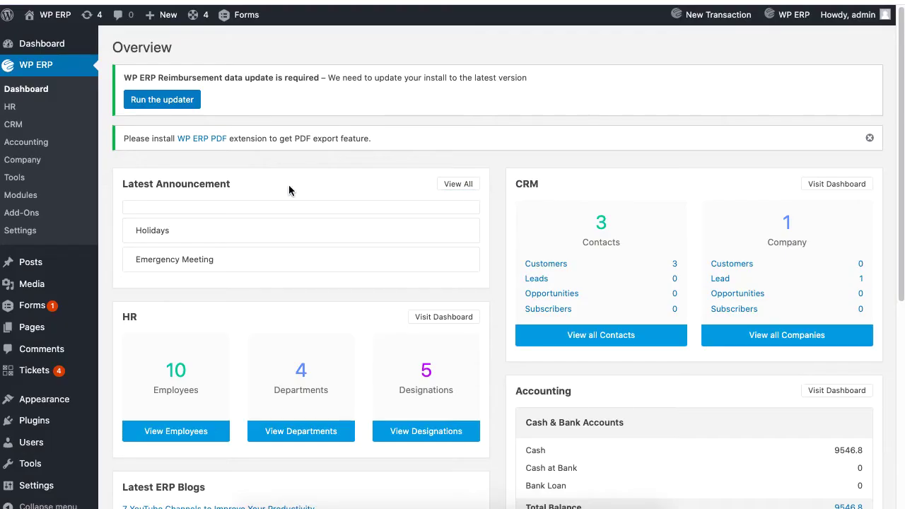
Go to Accounting's reimbursement requests and start a new reimbursement voucher.
{"action": "left_click", "coordinate": [48, 148]}
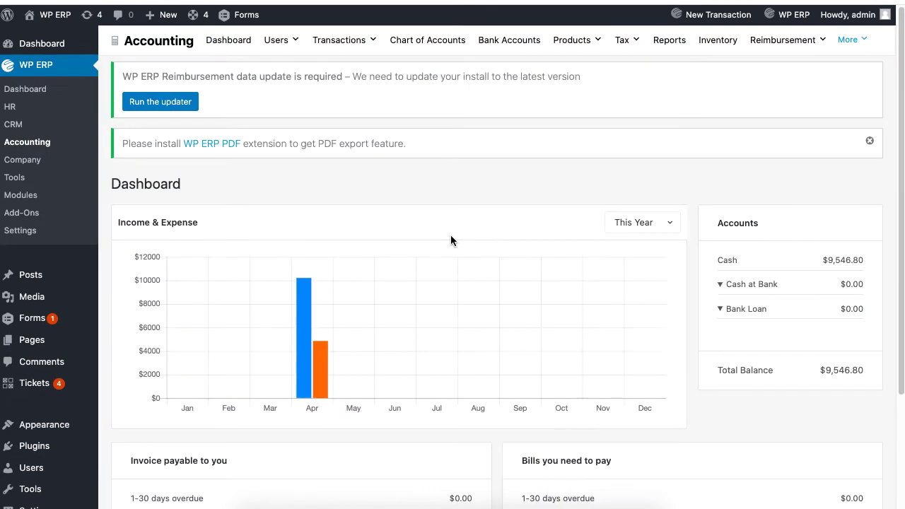
{"action": "mouse_move", "coordinate": [779, 49]}
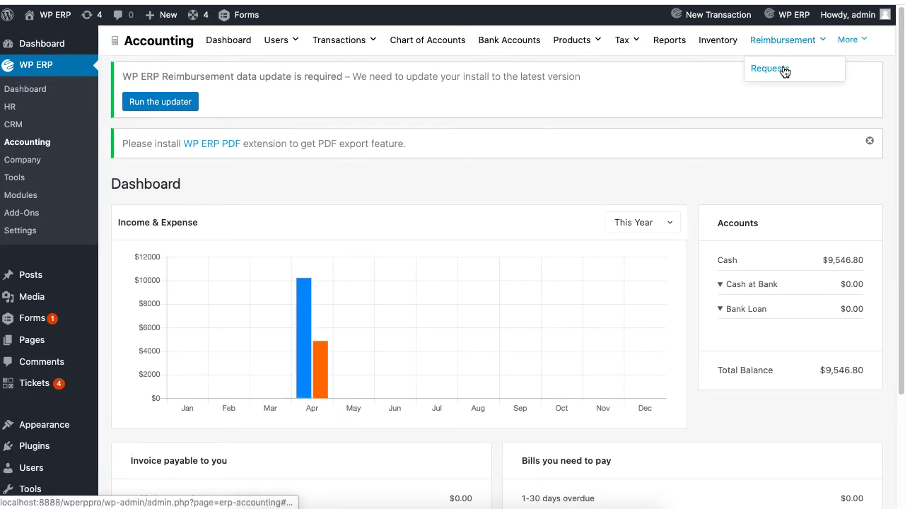
{"action": "left_click", "coordinate": [797, 45]}
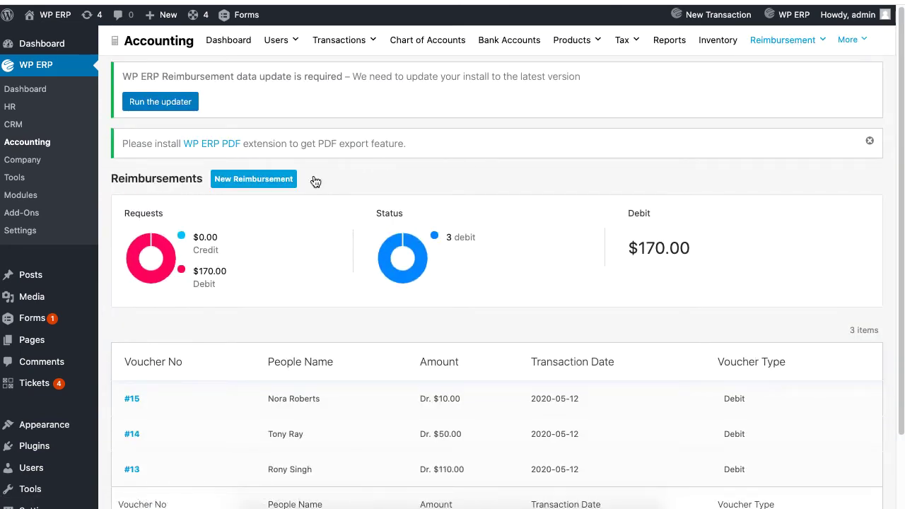
{"action": "left_click", "coordinate": [248, 181]}
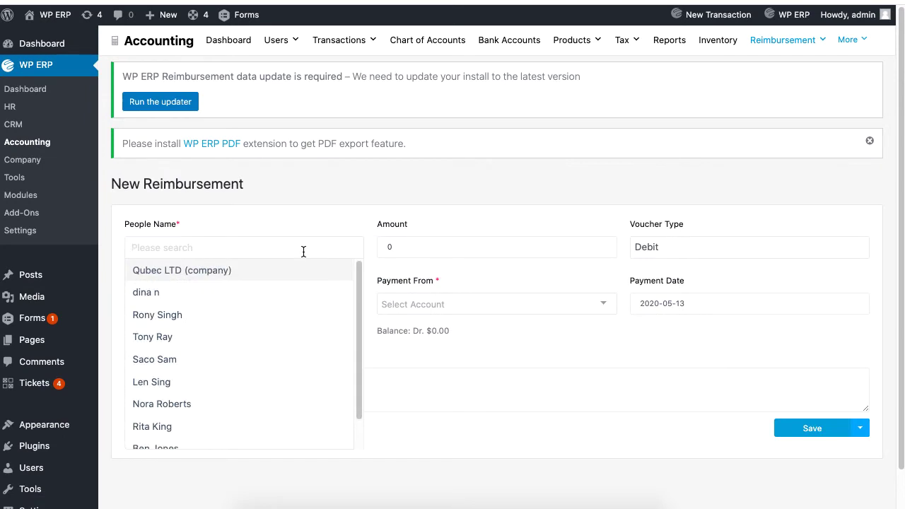
Save a $60 Debit voucher for the employee, paid in Cash from Cash, dated 2020-05-13.
{"action": "left_click", "coordinate": [276, 337]}
{"action": "left_click", "coordinate": [279, 334]}
{"action": "left_click", "coordinate": [477, 247]}
{"action": "type", "text": "60"}
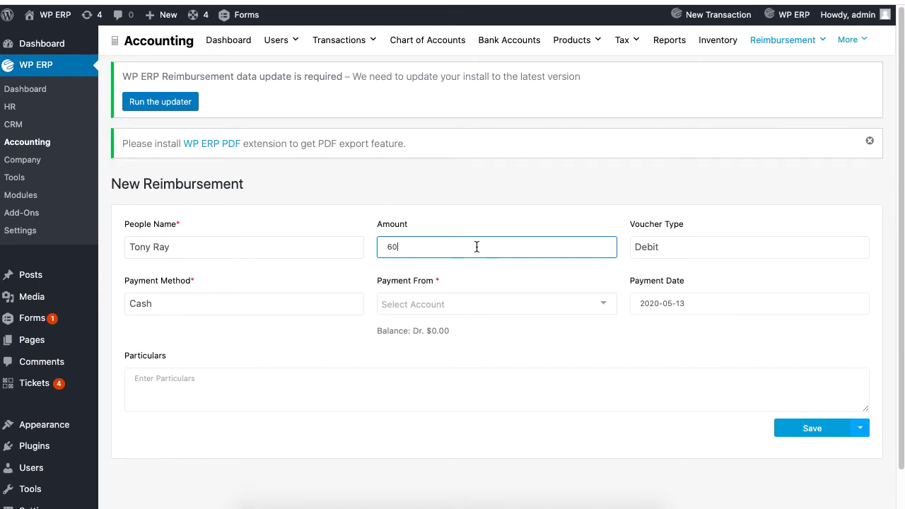
{"action": "left_click", "coordinate": [499, 306]}
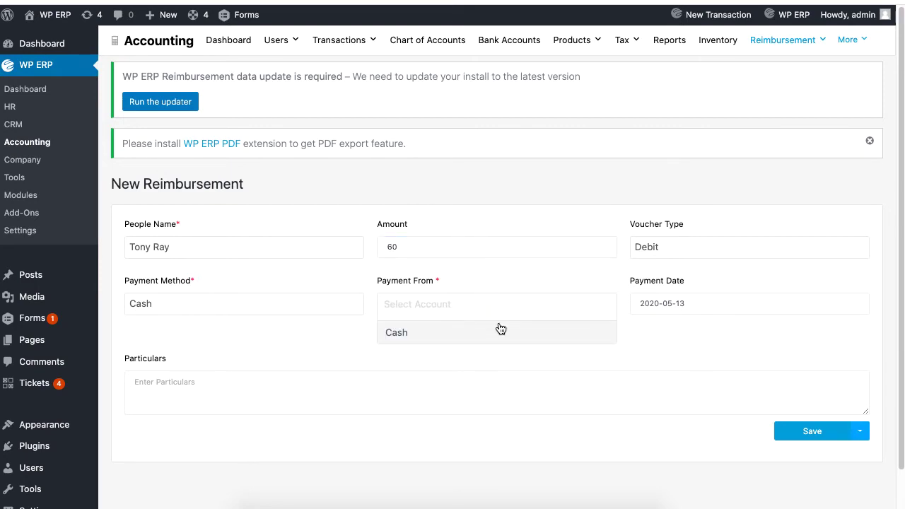
{"action": "left_click", "coordinate": [500, 335]}
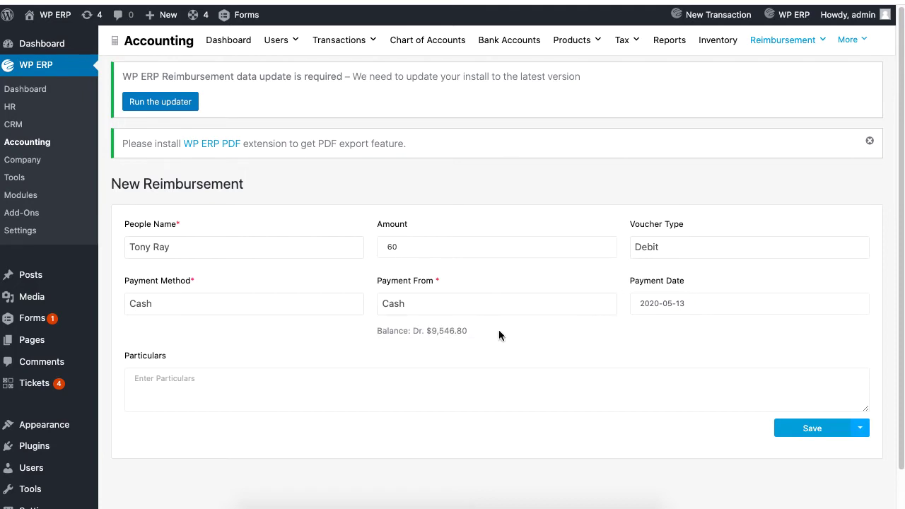
{"action": "left_click", "coordinate": [783, 250]}
{"action": "left_click", "coordinate": [783, 212]}
{"action": "left_click", "coordinate": [766, 304]}
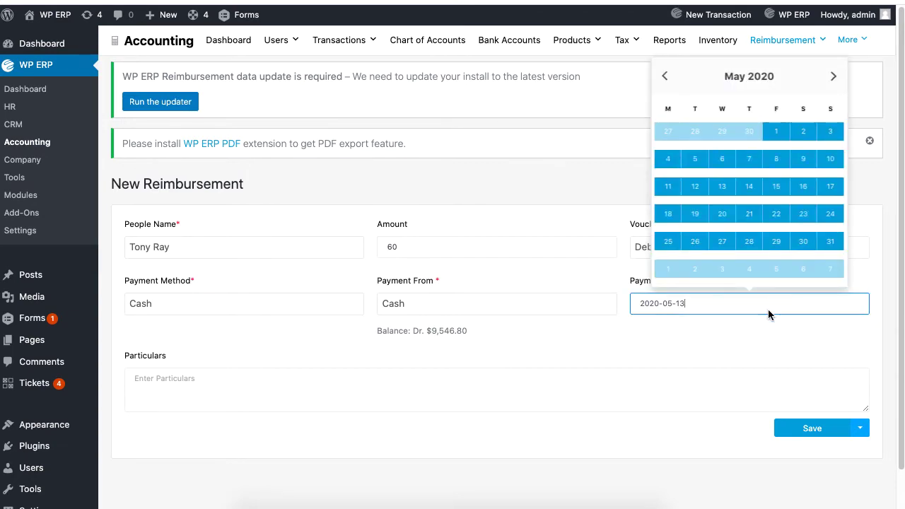
{"action": "left_click", "coordinate": [777, 334]}
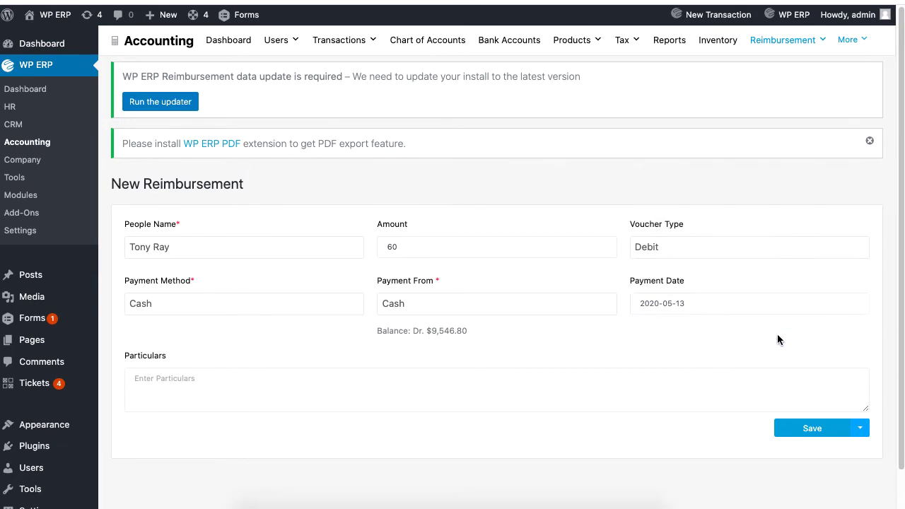
{"action": "left_click", "coordinate": [813, 430]}
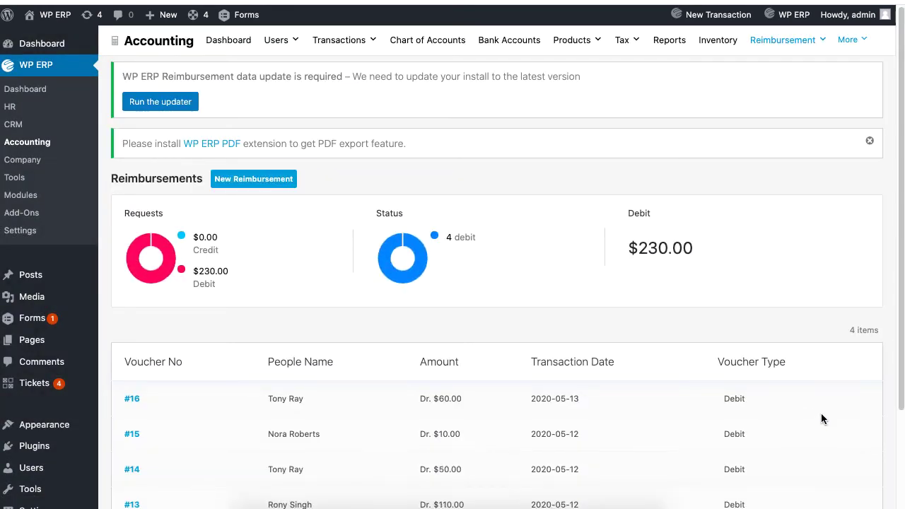
Open voucher #16's $60 transaction details and look through its More Action options.
{"action": "scroll", "coordinate": [894, 367], "scroll_direction": "down", "scroll_amount": 2}
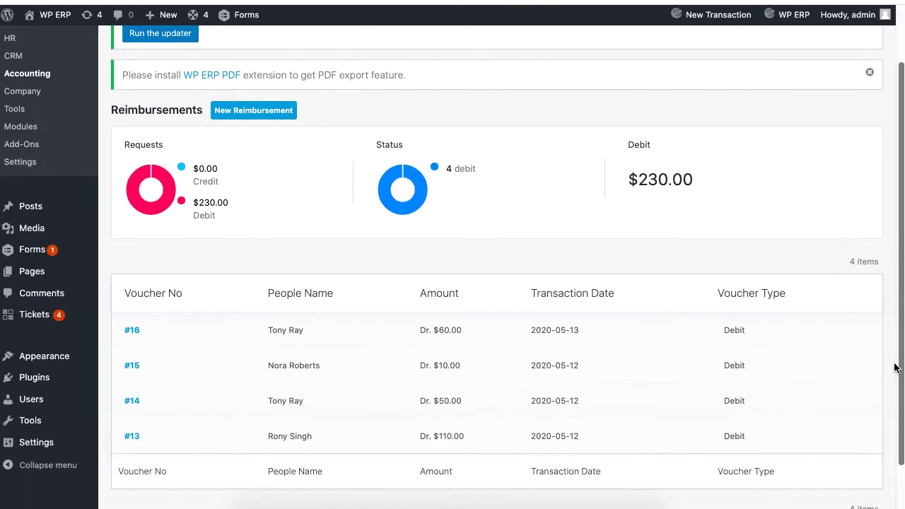
{"action": "scroll", "coordinate": [894, 368], "scroll_direction": "down", "scroll_amount": 2}
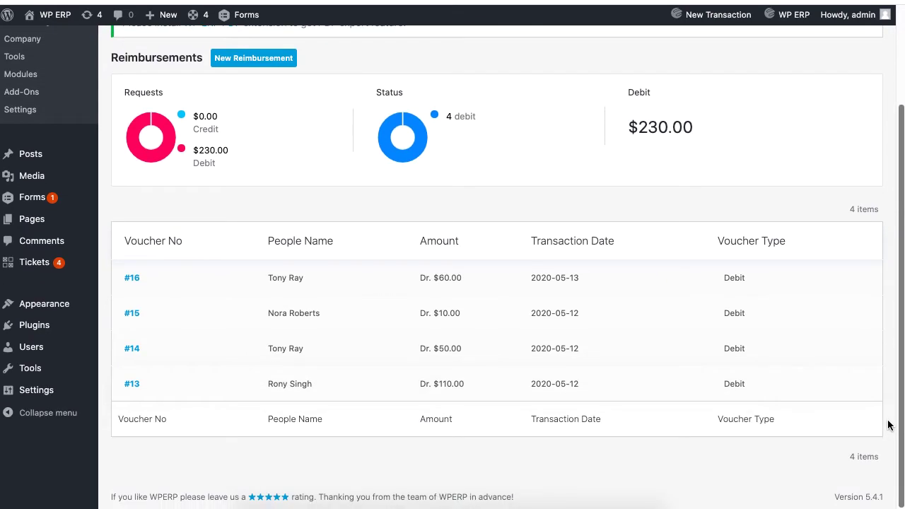
{"action": "left_click", "coordinate": [131, 279]}
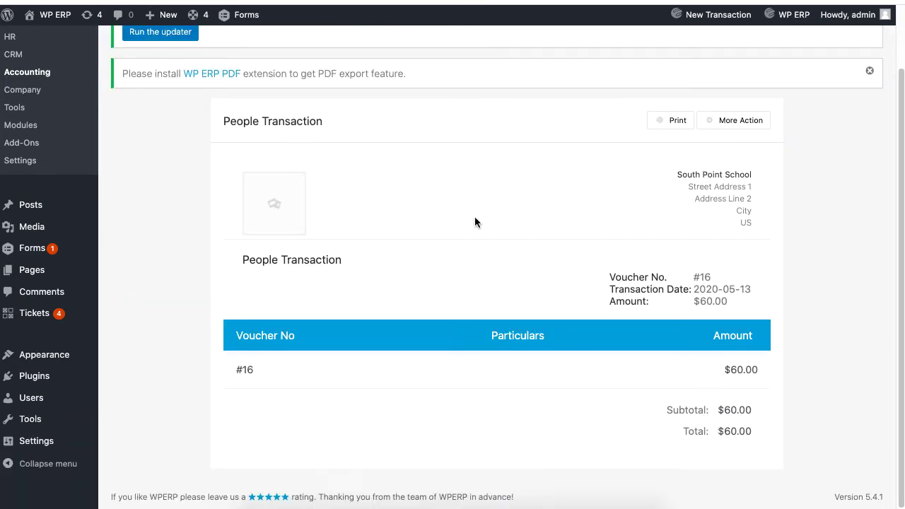
{"action": "left_click", "coordinate": [740, 127]}
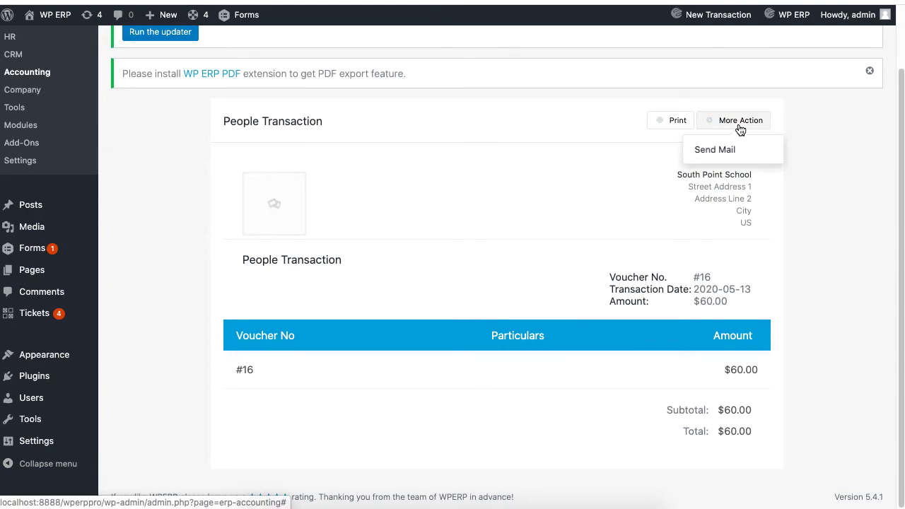
{"action": "left_click", "coordinate": [813, 158]}
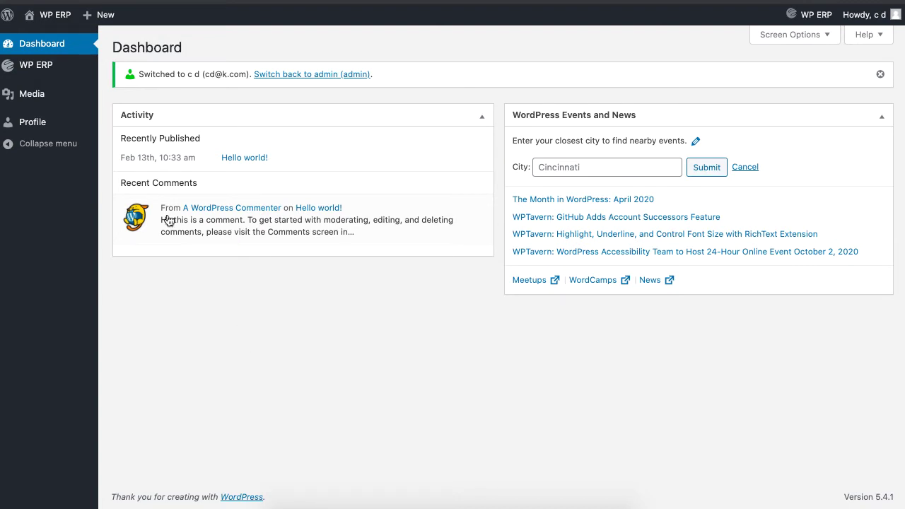
As the employee, open HR's Reimbursement tab listing the closed $1.00 request #3.
{"action": "mouse_move", "coordinate": [78, 66]}
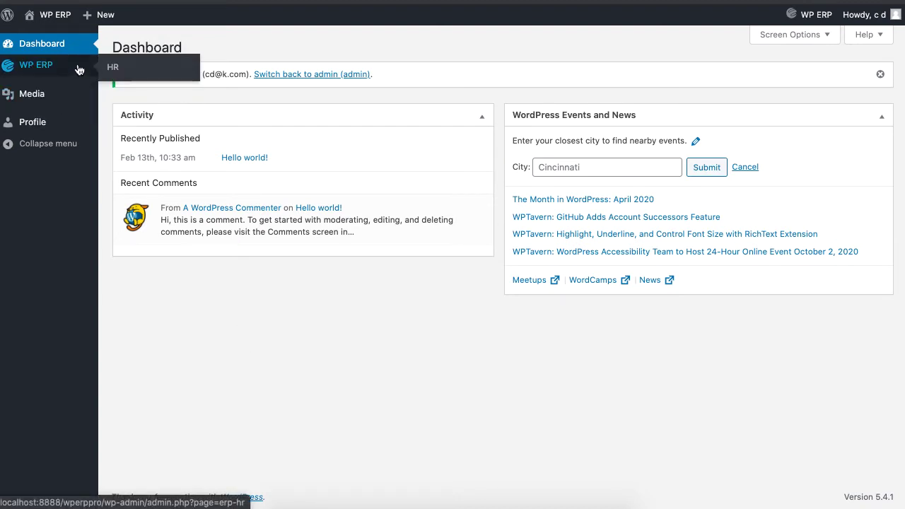
{"action": "left_click", "coordinate": [130, 71]}
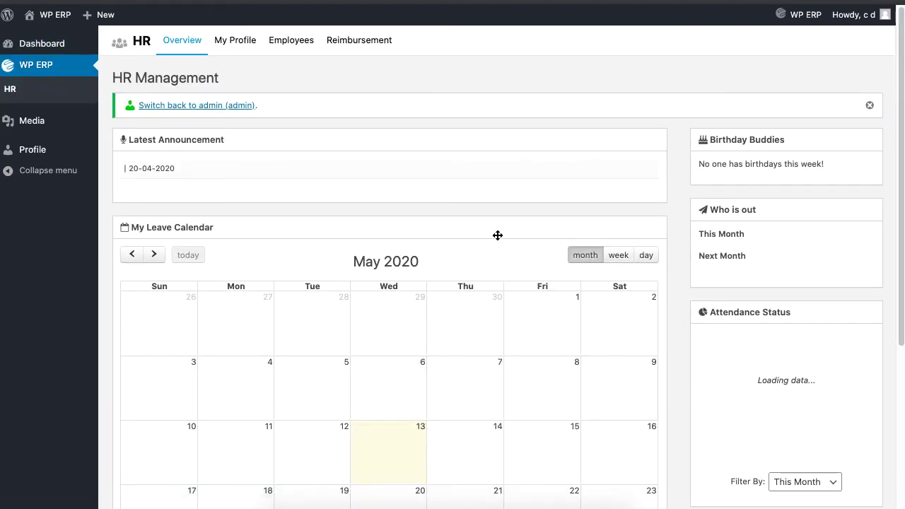
{"action": "left_click", "coordinate": [355, 50]}
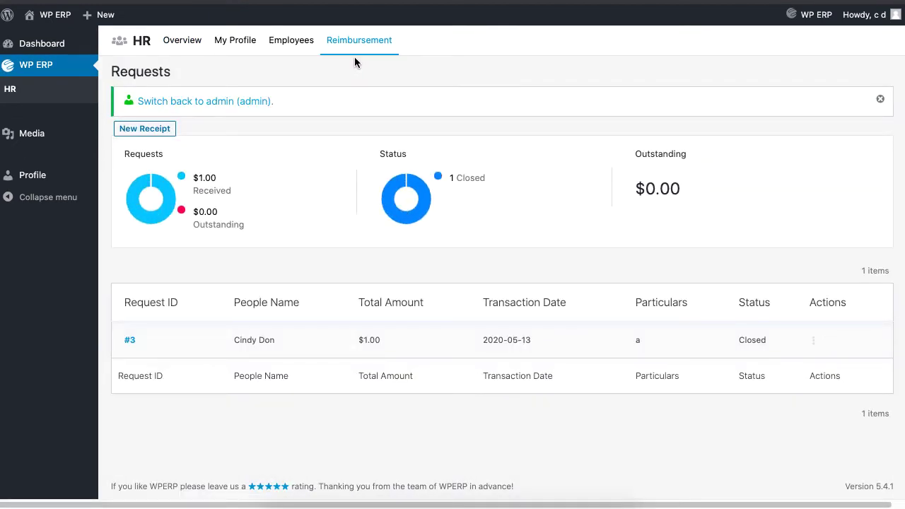
Start a new receipt with line items Pen 10, Pencil 5 and Paper 2.
{"action": "left_click", "coordinate": [146, 130]}
{"action": "left_click", "coordinate": [312, 249]}
{"action": "type", "text": "Pen"}
{"action": "key", "text": "Tab"}
{"action": "type", "text": "10"}
{"action": "key", "text": "Tab"}
{"action": "type", "text": "Pencil"}
{"action": "key", "text": "Tab"}
{"action": "type", "text": "5"}
{"action": "key", "text": "Tab"}
{"action": "type", "text": "Paper"}
{"action": "key", "text": "Tab"}
{"action": "type", "text": "2"}
Add particulars 'HR Dept stationaries', save the $17 request, and open request #5.
{"action": "scroll", "coordinate": [375, 378], "scroll_direction": "down", "scroll_amount": 4}
{"action": "left_click", "coordinate": [375, 375]}
{"action": "type", "text": "HR Dept stationaries"}
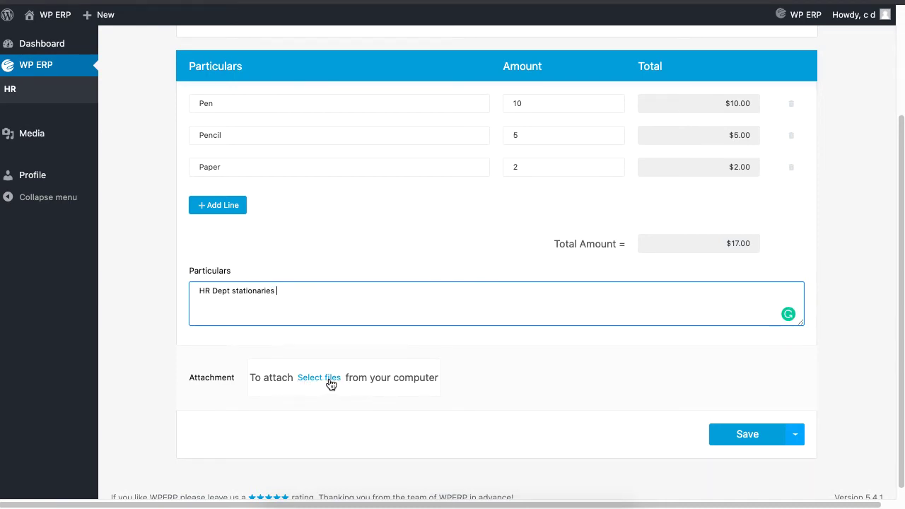
{"action": "left_click", "coordinate": [735, 436]}
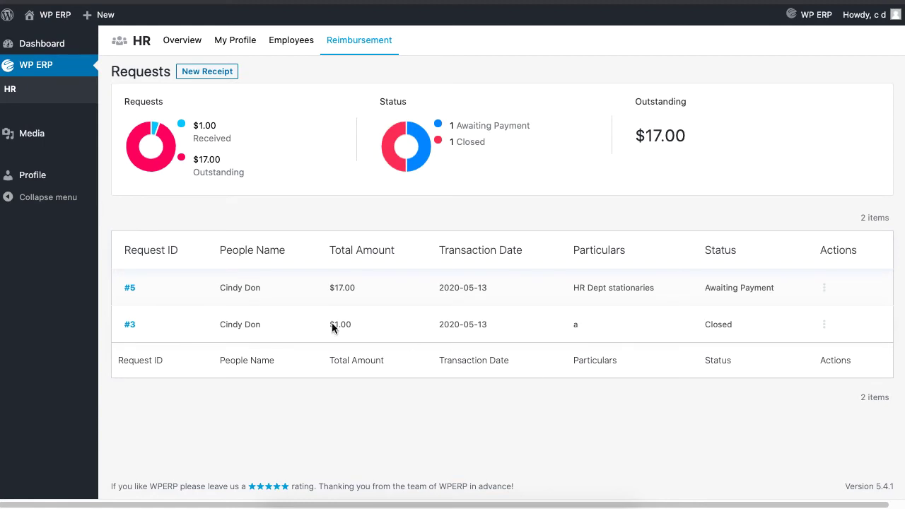
{"action": "left_click", "coordinate": [129, 287]}
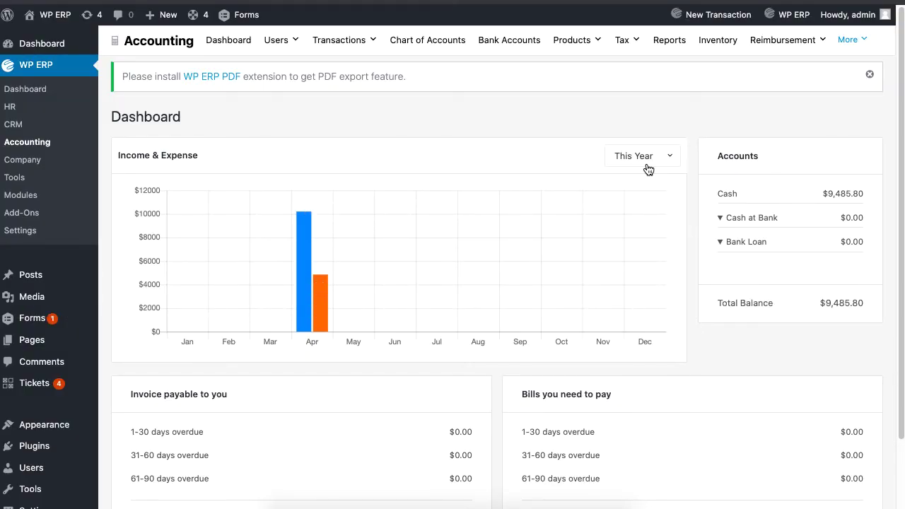
Pay request #5's $17.00 as a Debit voucher in Cash from the Cash account.
{"action": "mouse_move", "coordinate": [780, 48]}
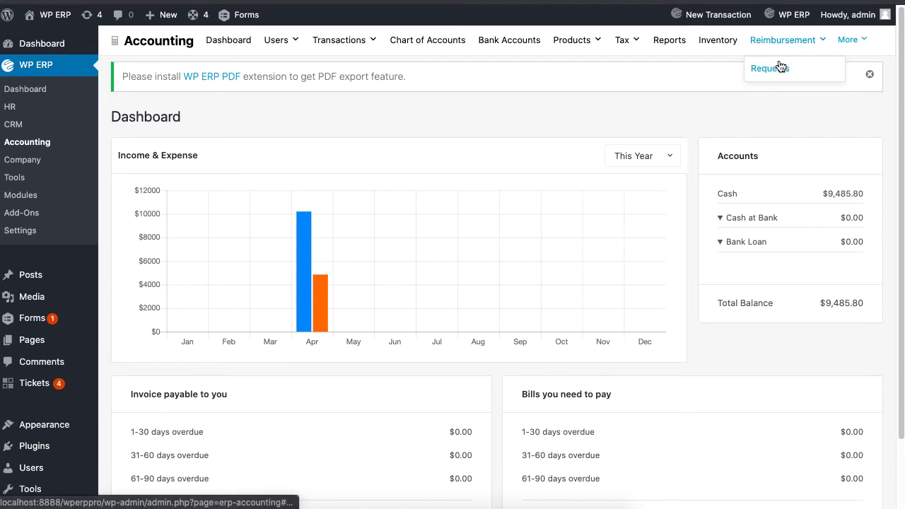
{"action": "left_click", "coordinate": [805, 71]}
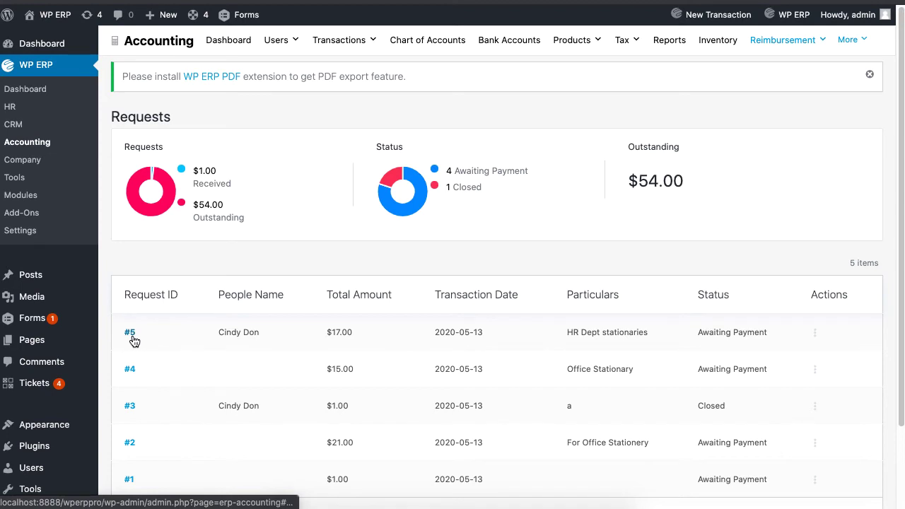
{"action": "left_click", "coordinate": [134, 340]}
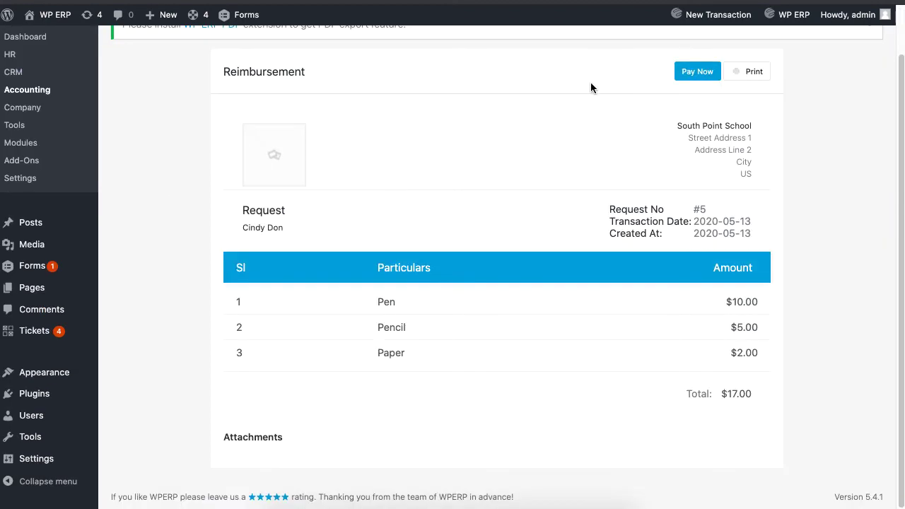
{"action": "left_click", "coordinate": [697, 71]}
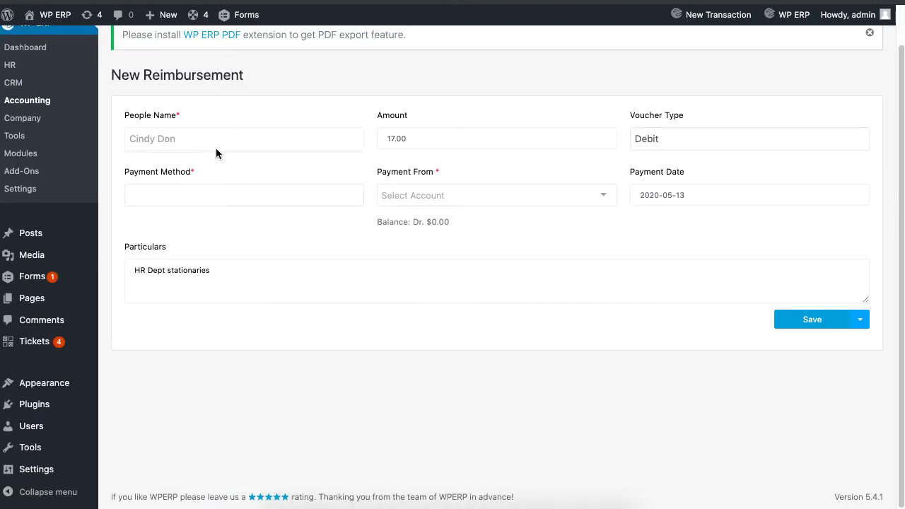
{"action": "left_click", "coordinate": [208, 195]}
{"action": "left_click", "coordinate": [208, 222]}
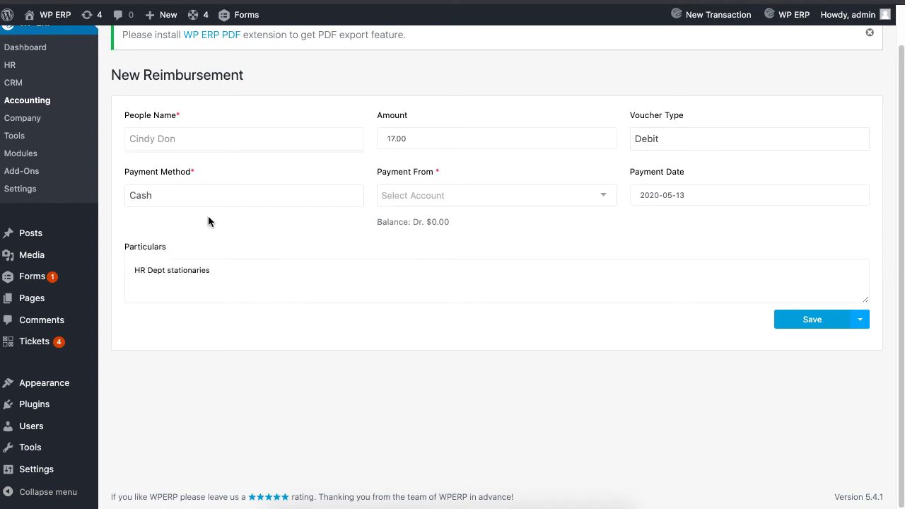
{"action": "left_click", "coordinate": [409, 195]}
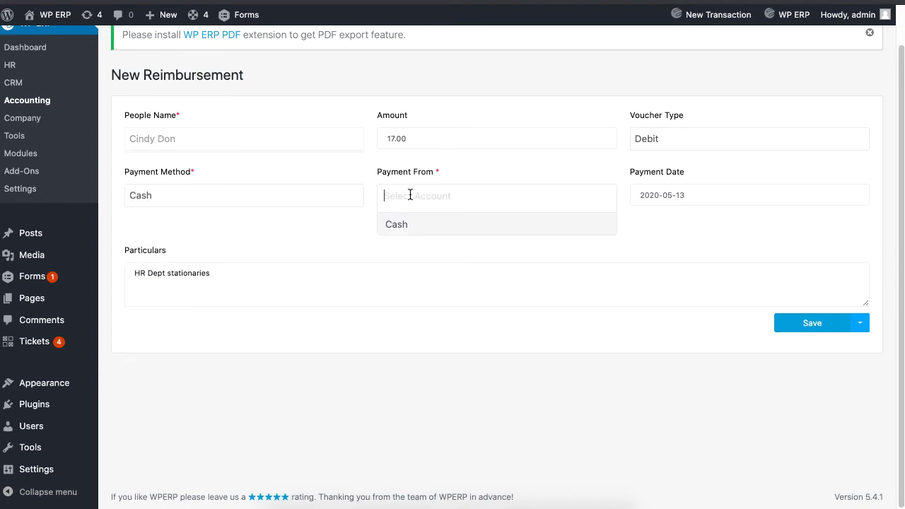
{"action": "left_click", "coordinate": [425, 223]}
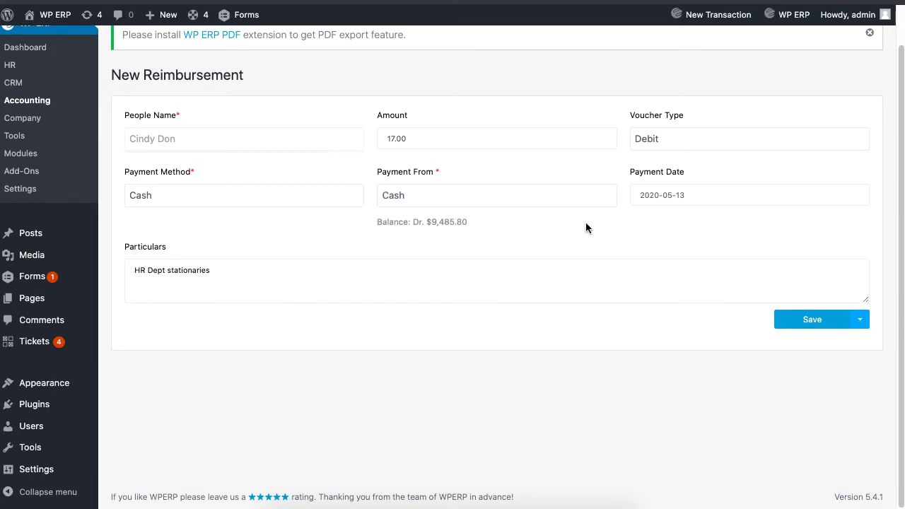
{"action": "left_click", "coordinate": [766, 137]}
{"action": "left_click", "coordinate": [786, 101]}
{"action": "left_click", "coordinate": [810, 327]}
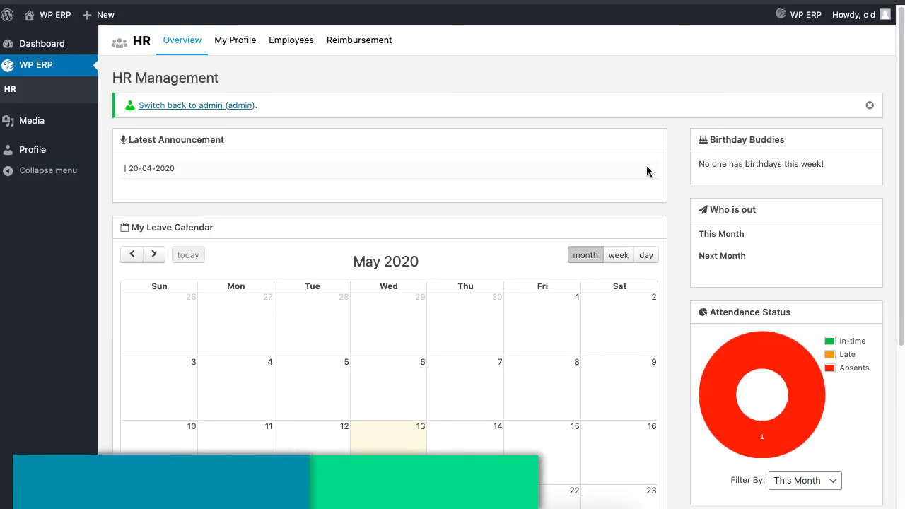
Open the employee's HR Reimbursement tab to check the requests.
{"action": "left_click", "coordinate": [377, 47]}
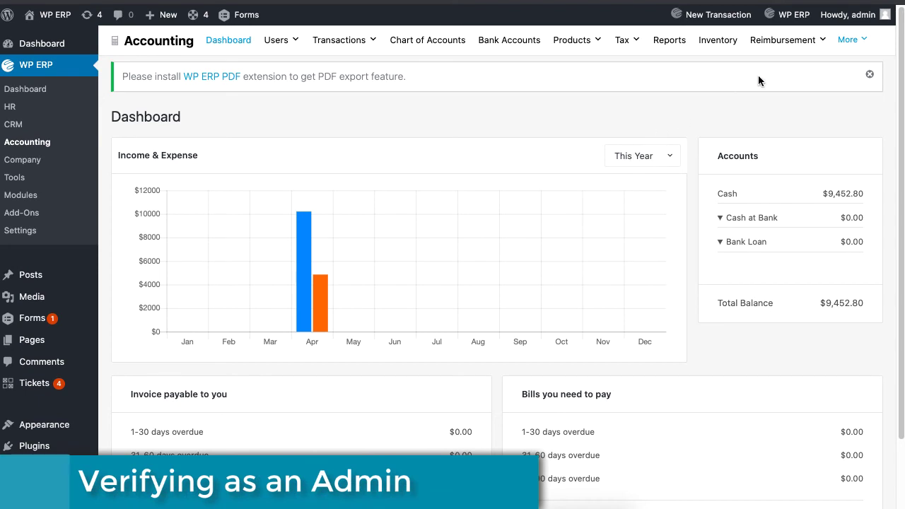
Confirm request #5 shows Closed, then check voucher #21's Dr. $11.00 amount in the voucher list.
{"action": "mouse_move", "coordinate": [790, 48]}
{"action": "left_click", "coordinate": [815, 70]}
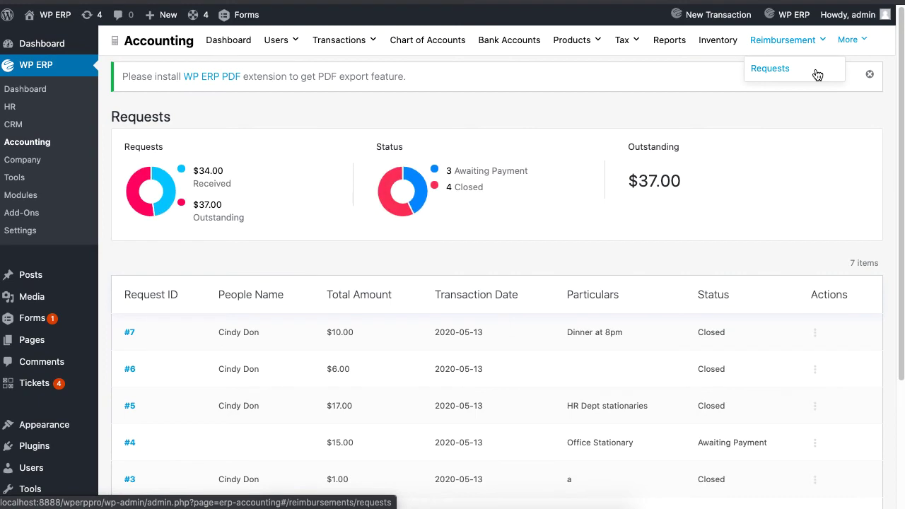
{"action": "left_click_drag", "start_coordinate": [732, 405], "coordinate": [698, 406]}
{"action": "left_click", "coordinate": [744, 408]}
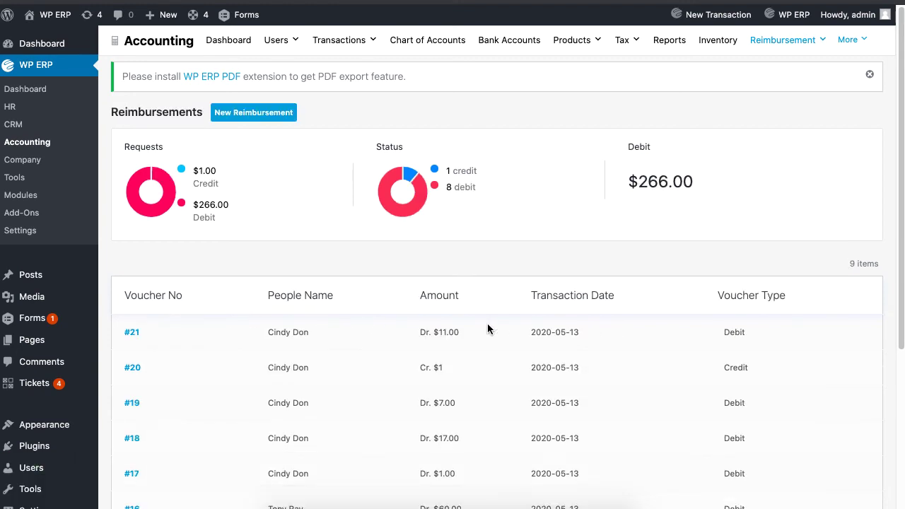
{"action": "left_click_drag", "start_coordinate": [469, 333], "coordinate": [405, 333]}
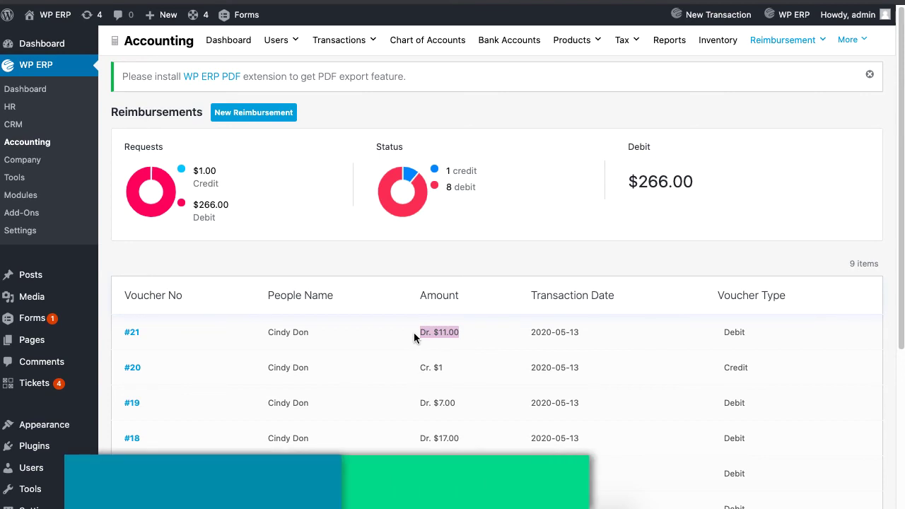
{"action": "left_click", "coordinate": [407, 338]}
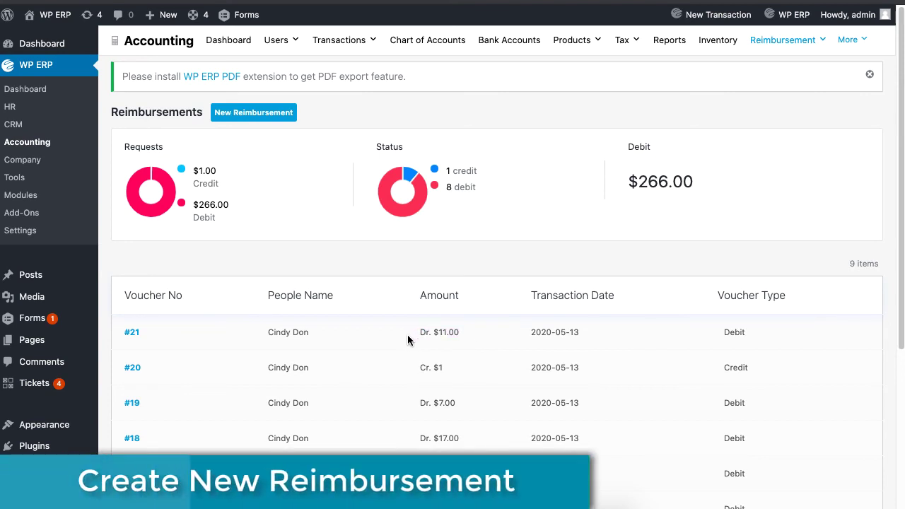
Save a new employee voucher: Cash method, Cash account, amount 1, voucher type Credit.
{"action": "left_click", "coordinate": [267, 114]}
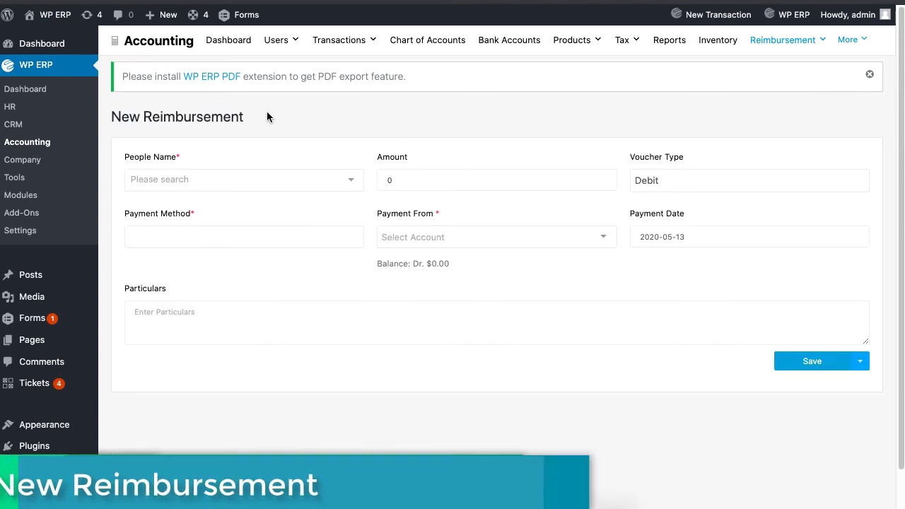
{"action": "left_click", "coordinate": [300, 185]}
{"action": "left_click", "coordinate": [311, 339]}
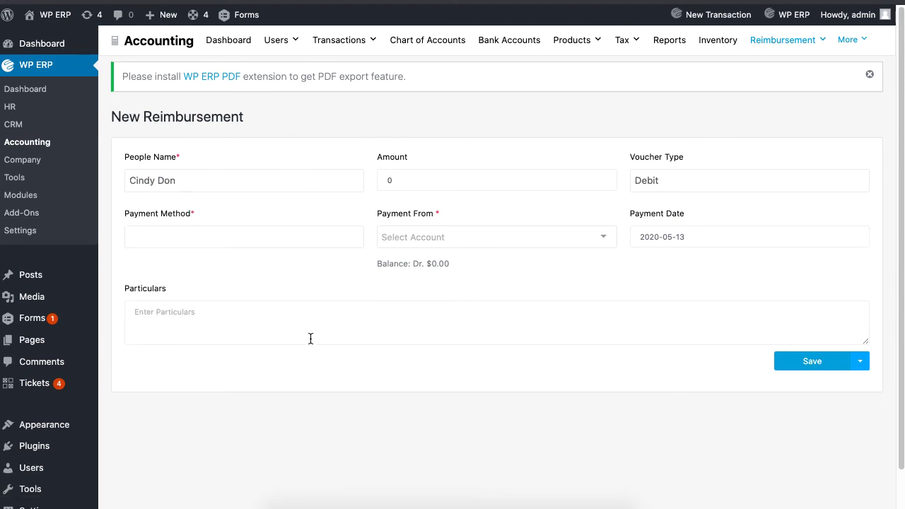
{"action": "left_click", "coordinate": [300, 241]}
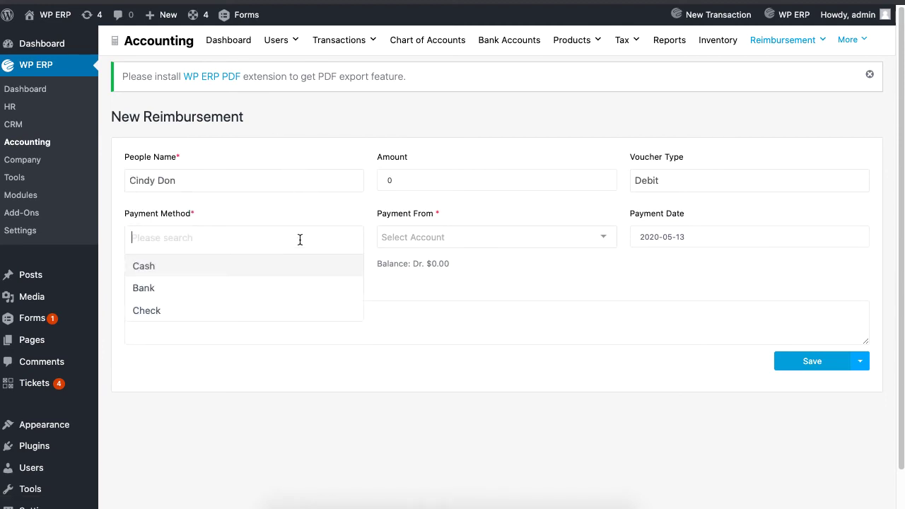
{"action": "left_click", "coordinate": [301, 267]}
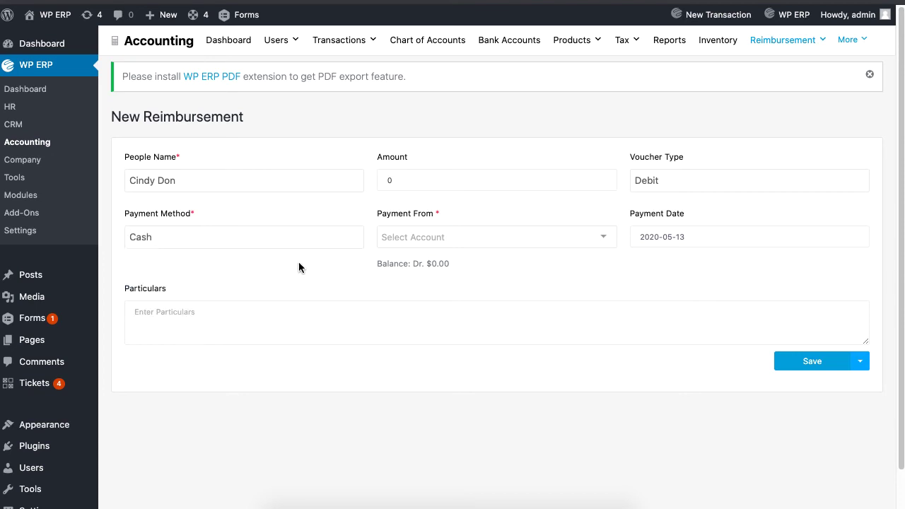
{"action": "left_click", "coordinate": [407, 238]}
{"action": "left_click", "coordinate": [407, 263]}
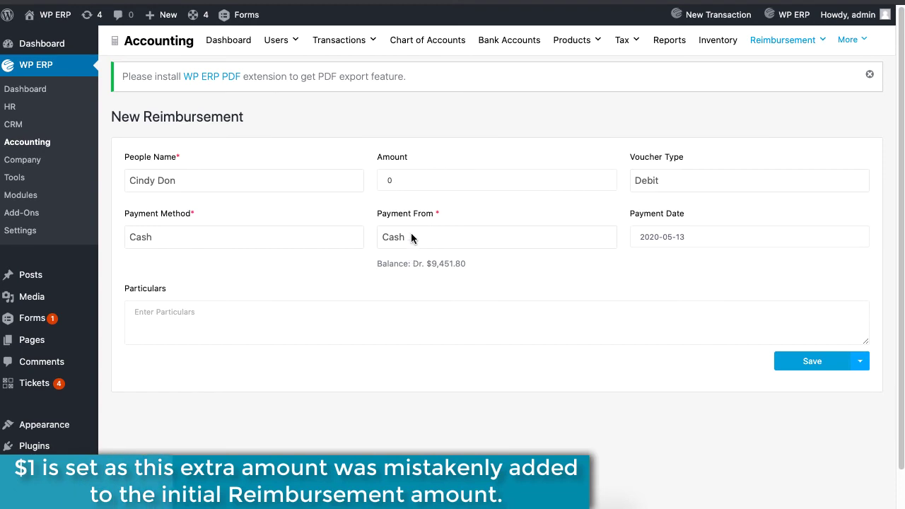
{"action": "left_click_drag", "start_coordinate": [417, 182], "coordinate": [358, 182]}
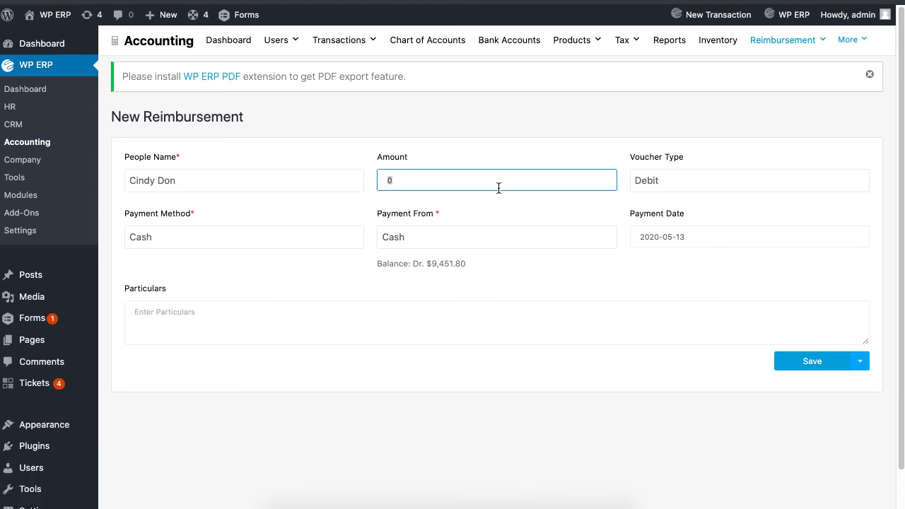
{"action": "type", "text": "1"}
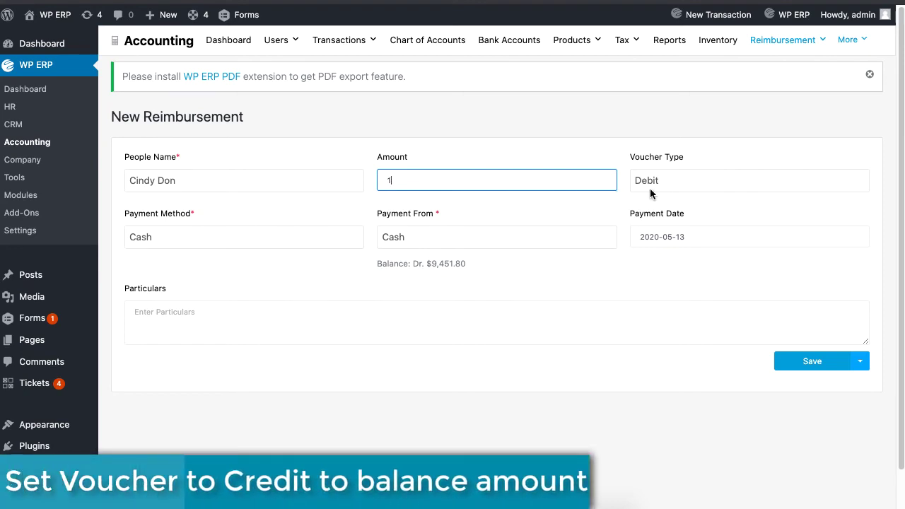
{"action": "left_click", "coordinate": [691, 180]}
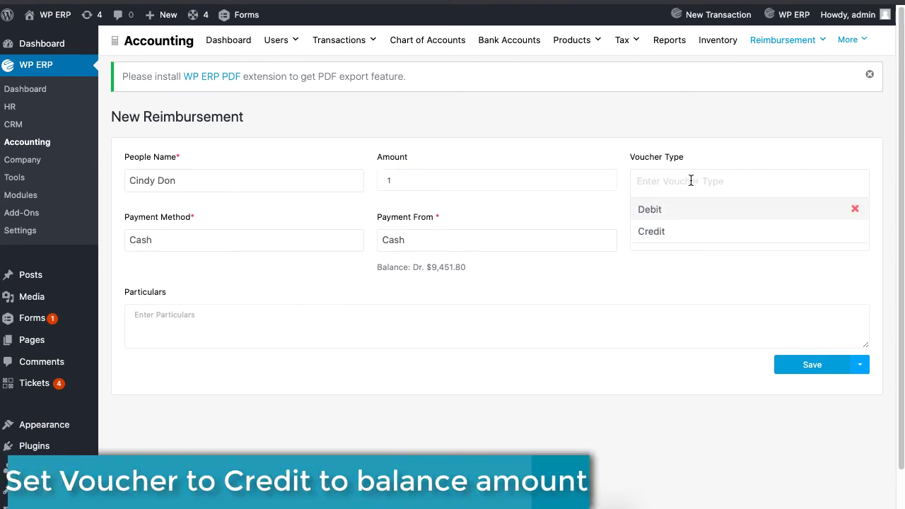
{"action": "left_click", "coordinate": [687, 234]}
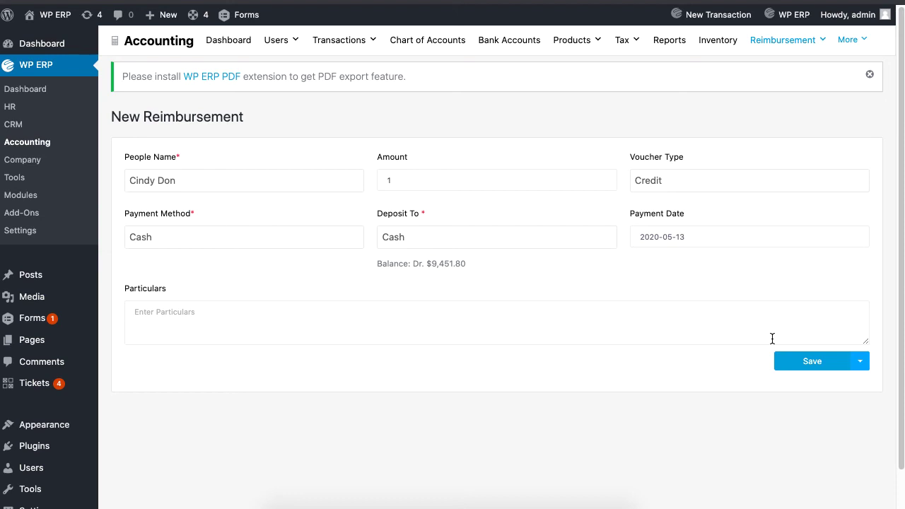
{"action": "left_click", "coordinate": [809, 362]}
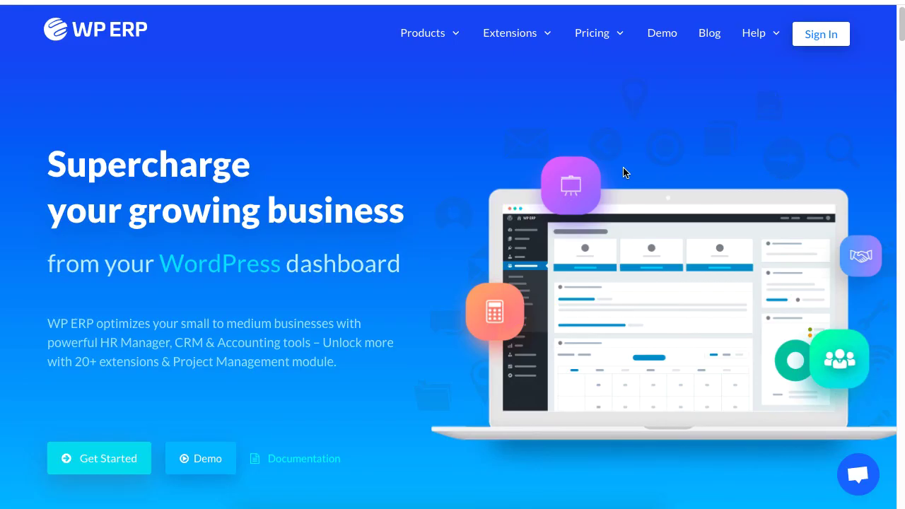
Show the Products menu on the wperp.com homepage.
{"action": "mouse_move", "coordinate": [465, 35]}
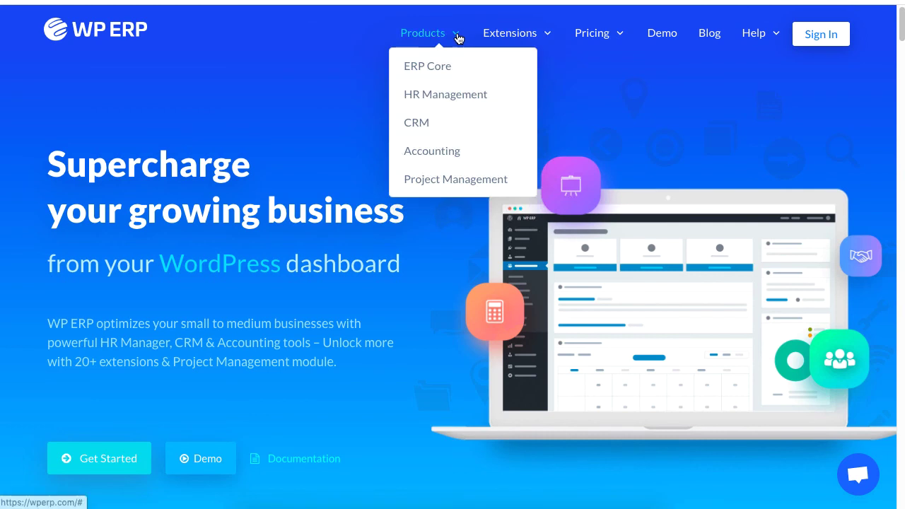